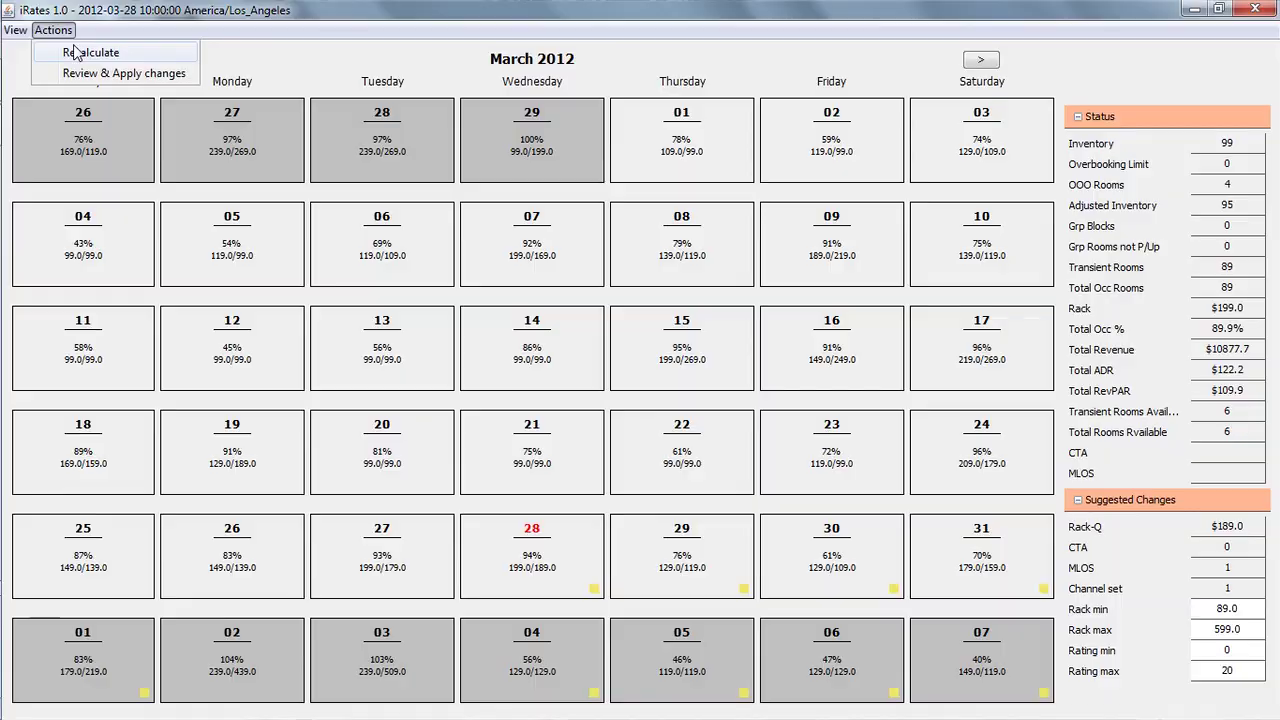
Step: Open the Recalculate dialog from the Actions menu to see each date's rack and rating bounds
{"action": "left_click", "coordinate": [75, 52]}
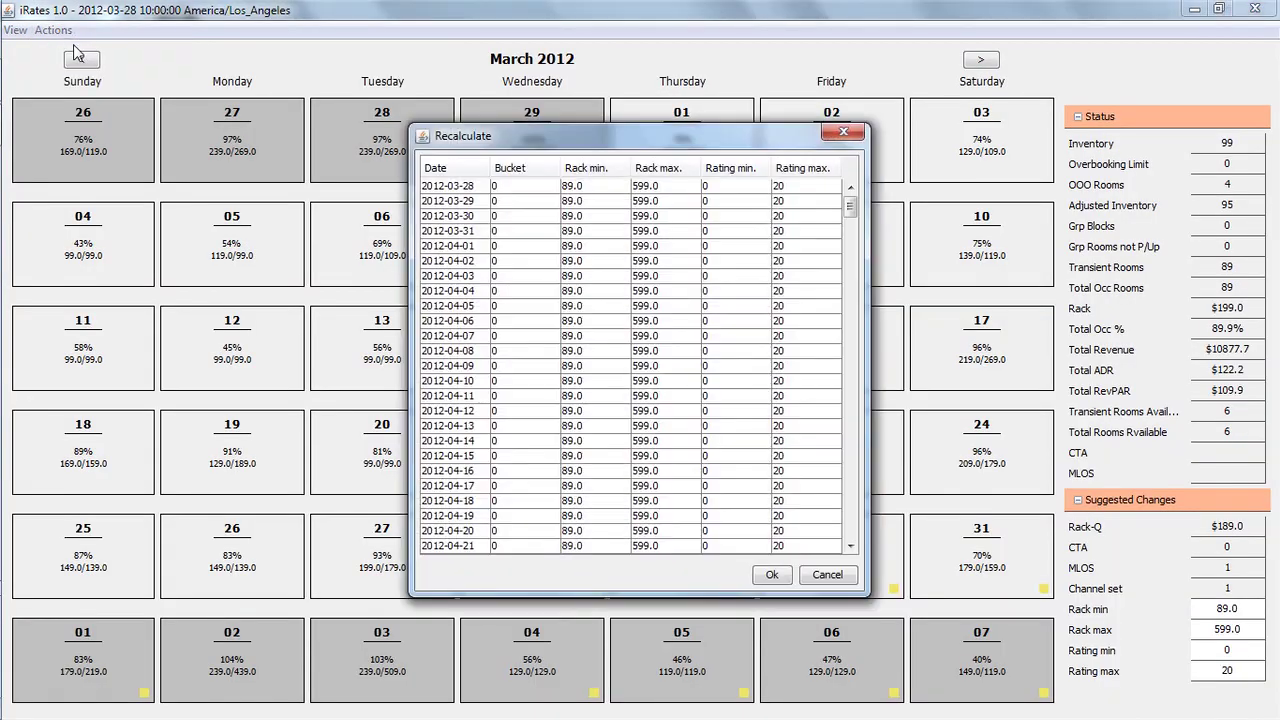
Step: Run the recalculation with the default bounds, then select March 17 to view its figures
{"action": "left_click", "coordinate": [772, 575]}
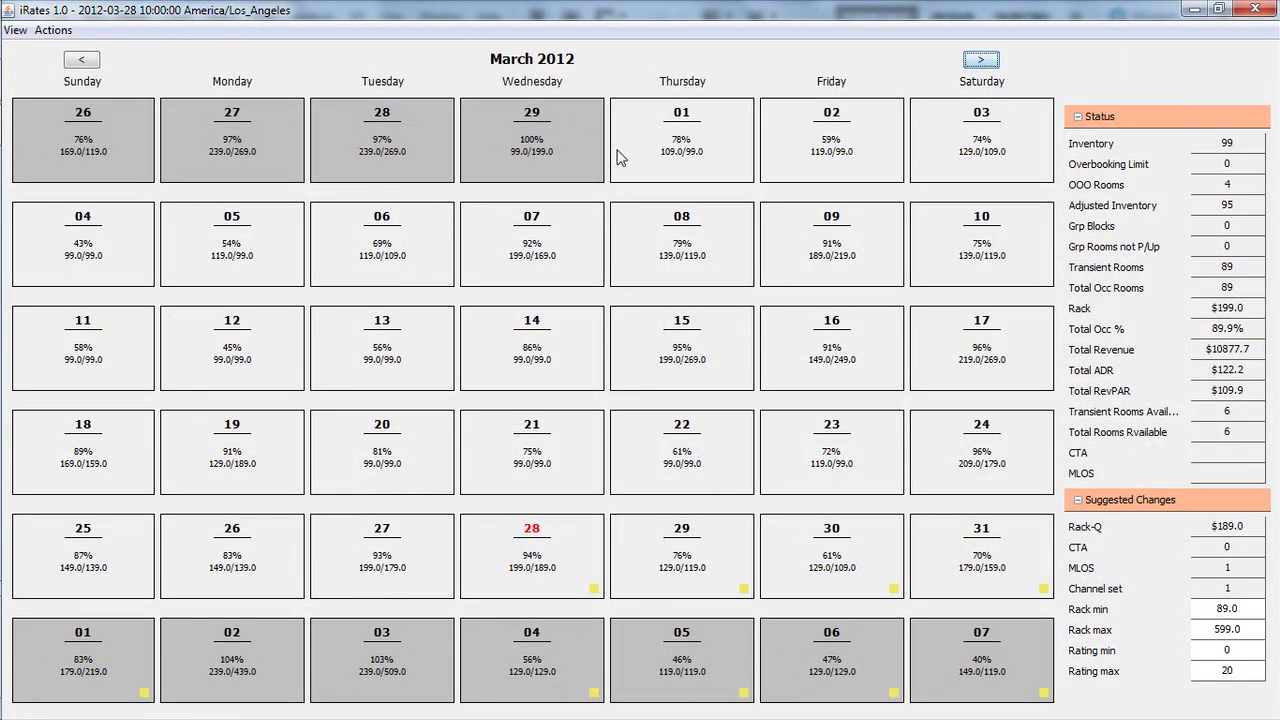
{"action": "left_click", "coordinate": [984, 370]}
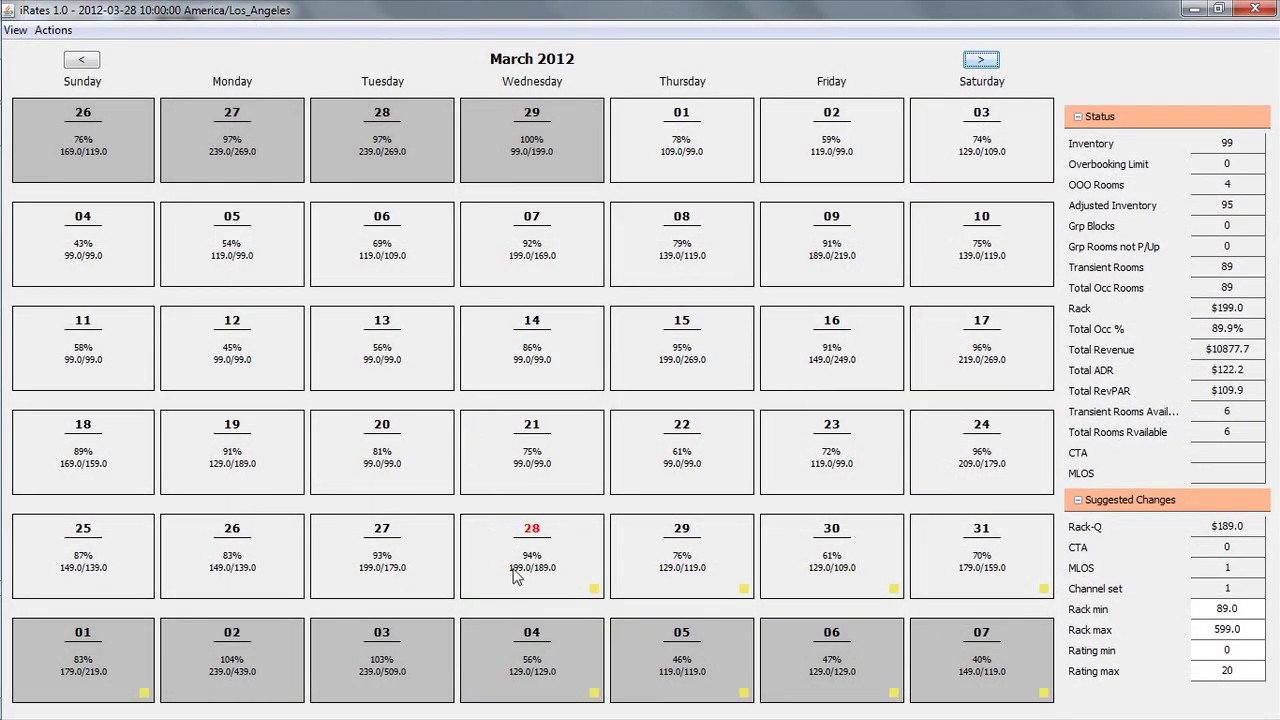
Step: Open the Details window for March 28 and zoom into part of its Price dynamics chart
{"action": "left_click", "coordinate": [515, 575]}
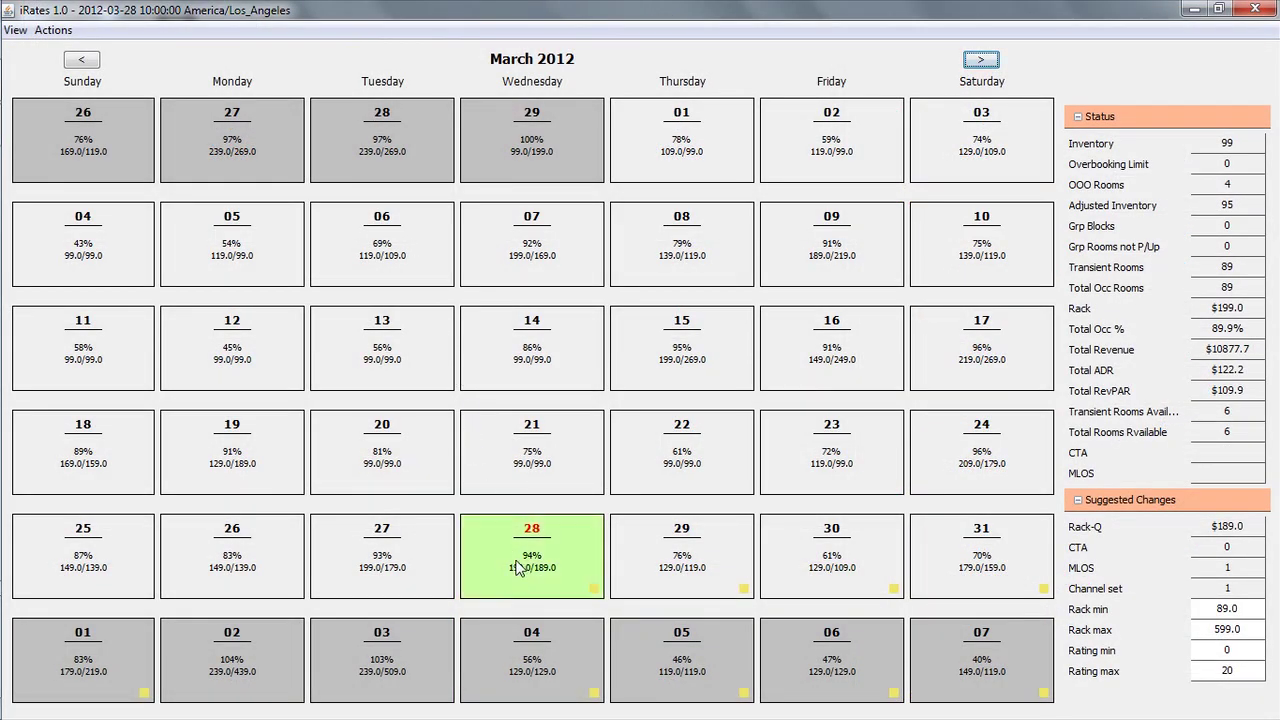
{"action": "right_click", "coordinate": [517, 566]}
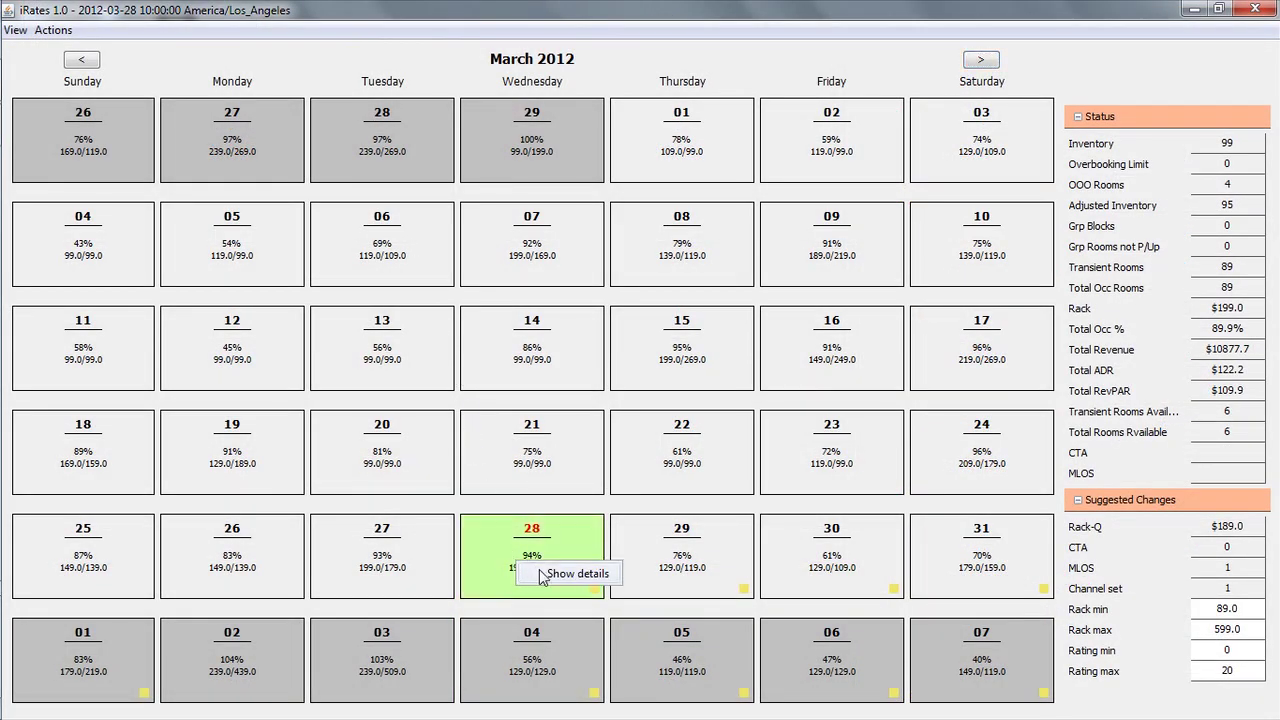
{"action": "left_click", "coordinate": [541, 574]}
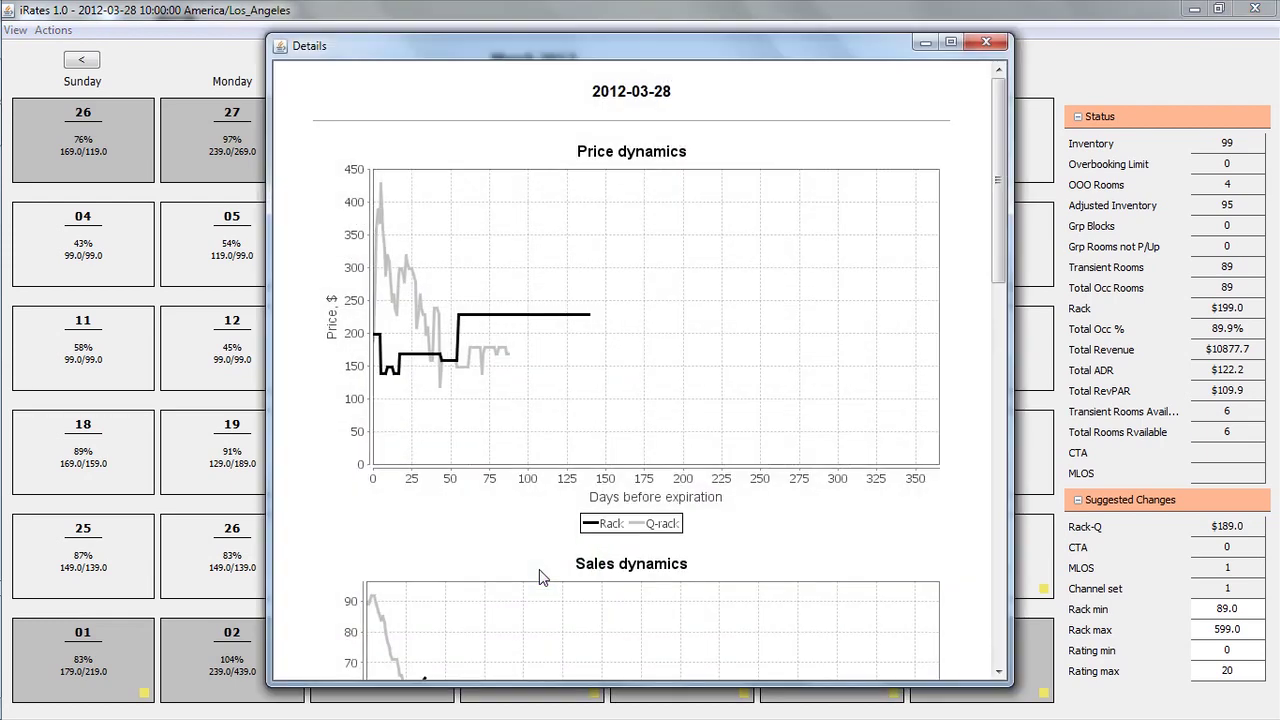
{"action": "left_click_drag", "start_coordinate": [1000, 82], "coordinate": [1027, 89]}
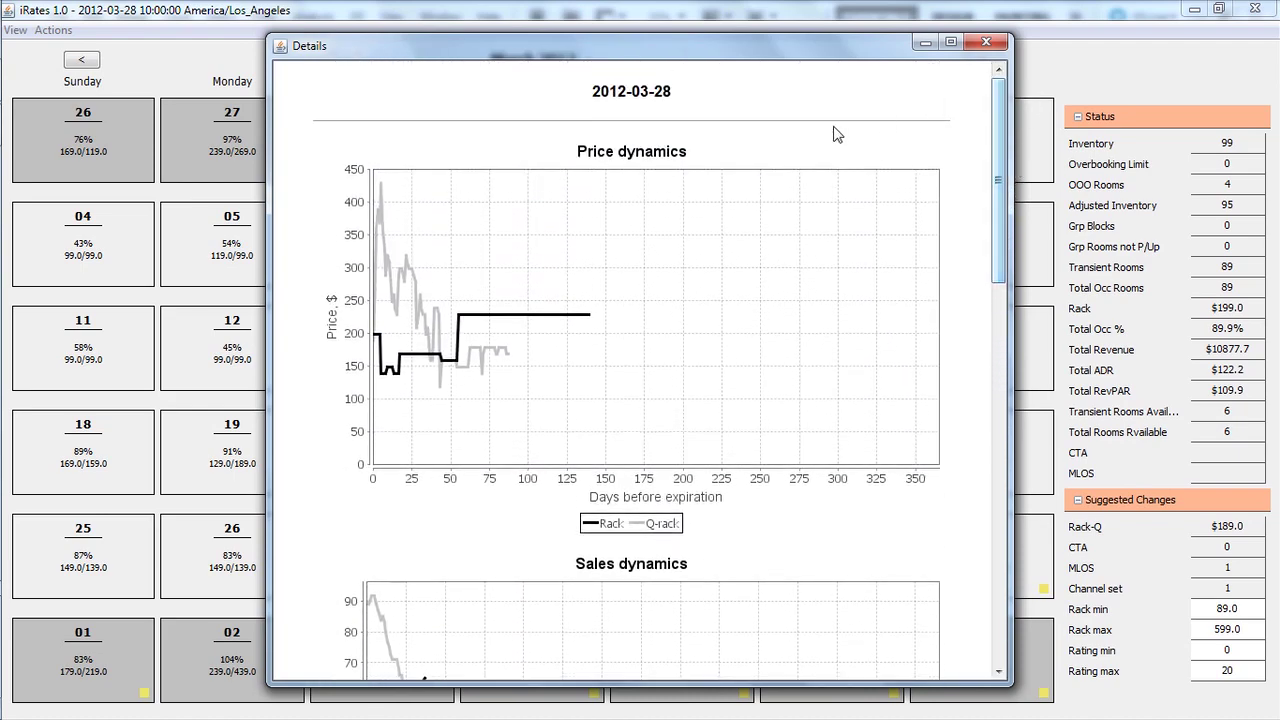
{"action": "left_click_drag", "start_coordinate": [380, 188], "coordinate": [583, 414]}
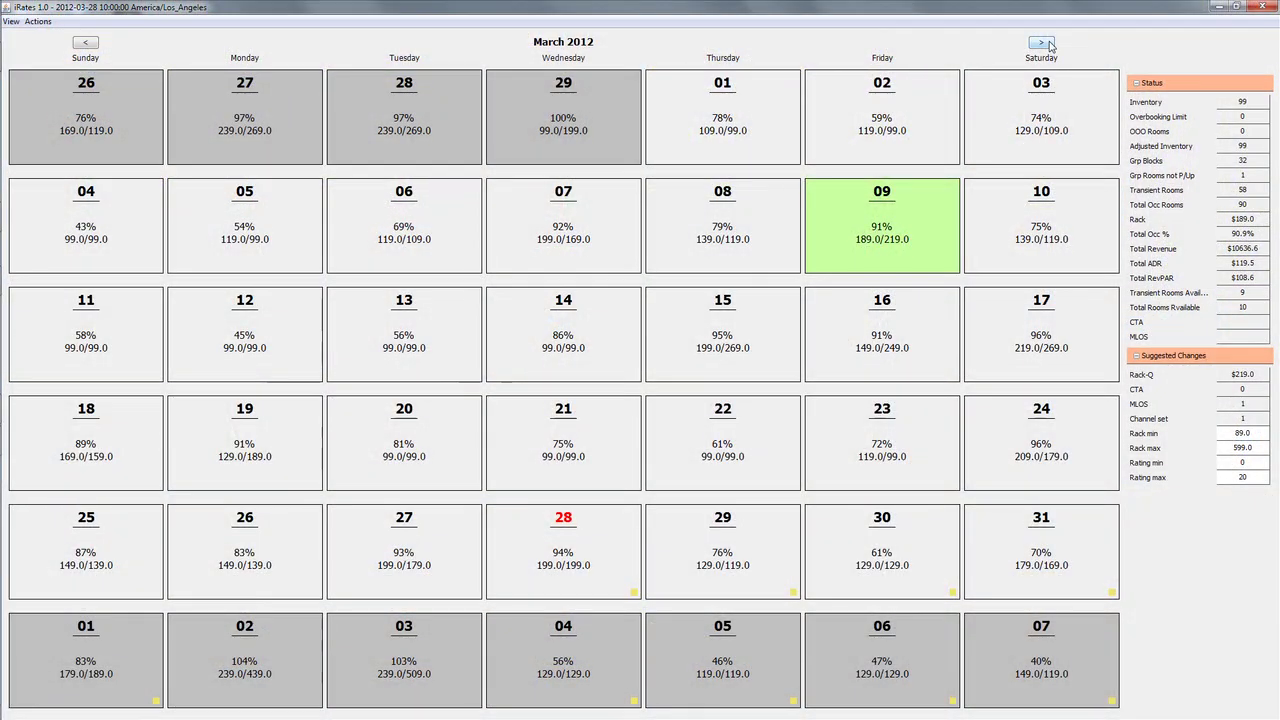
Step: Page ahead a month, rerun the recalculation with default bounds, and apply the reported prices
{"action": "left_click", "coordinate": [1041, 42]}
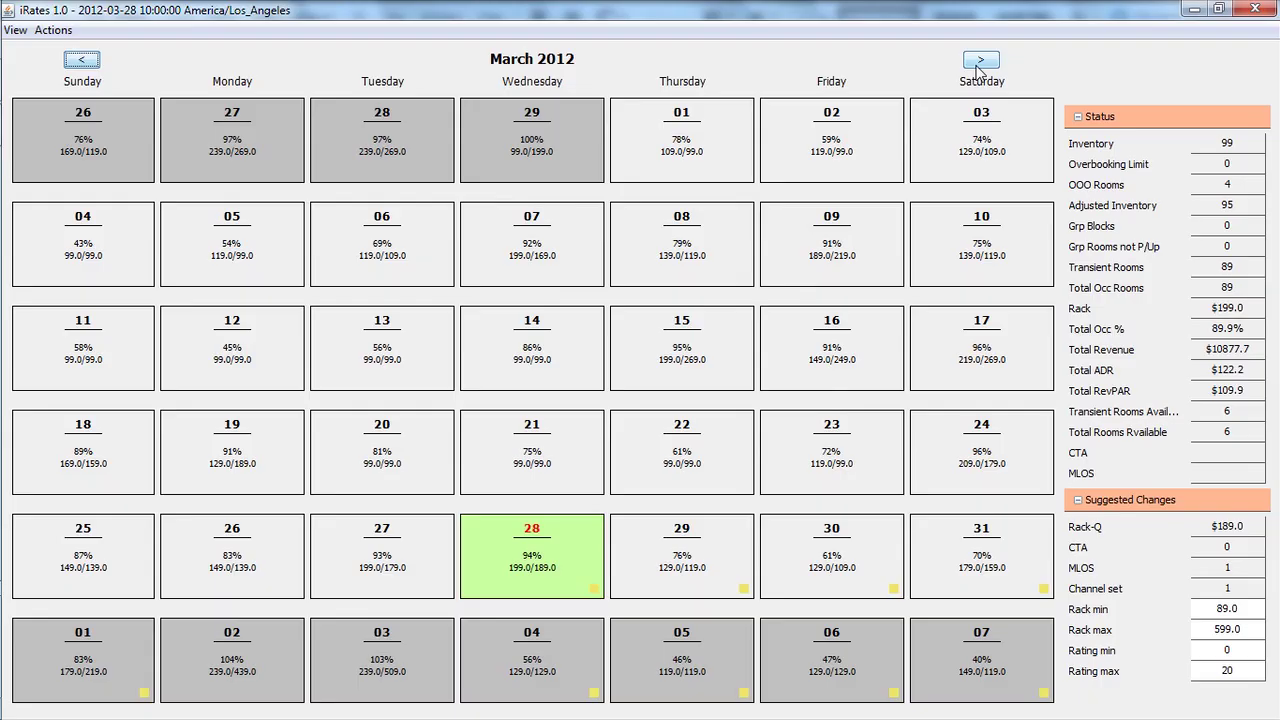
{"action": "left_click", "coordinate": [1210, 122]}
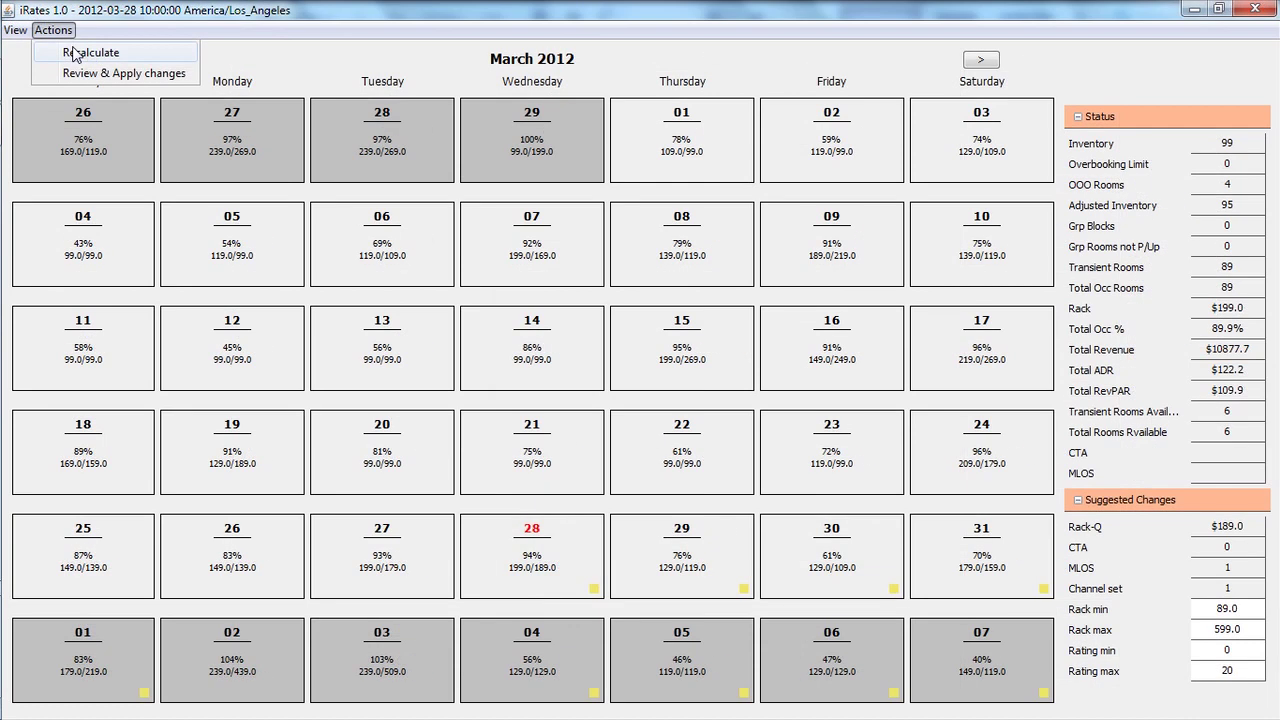
{"action": "left_click", "coordinate": [72, 54]}
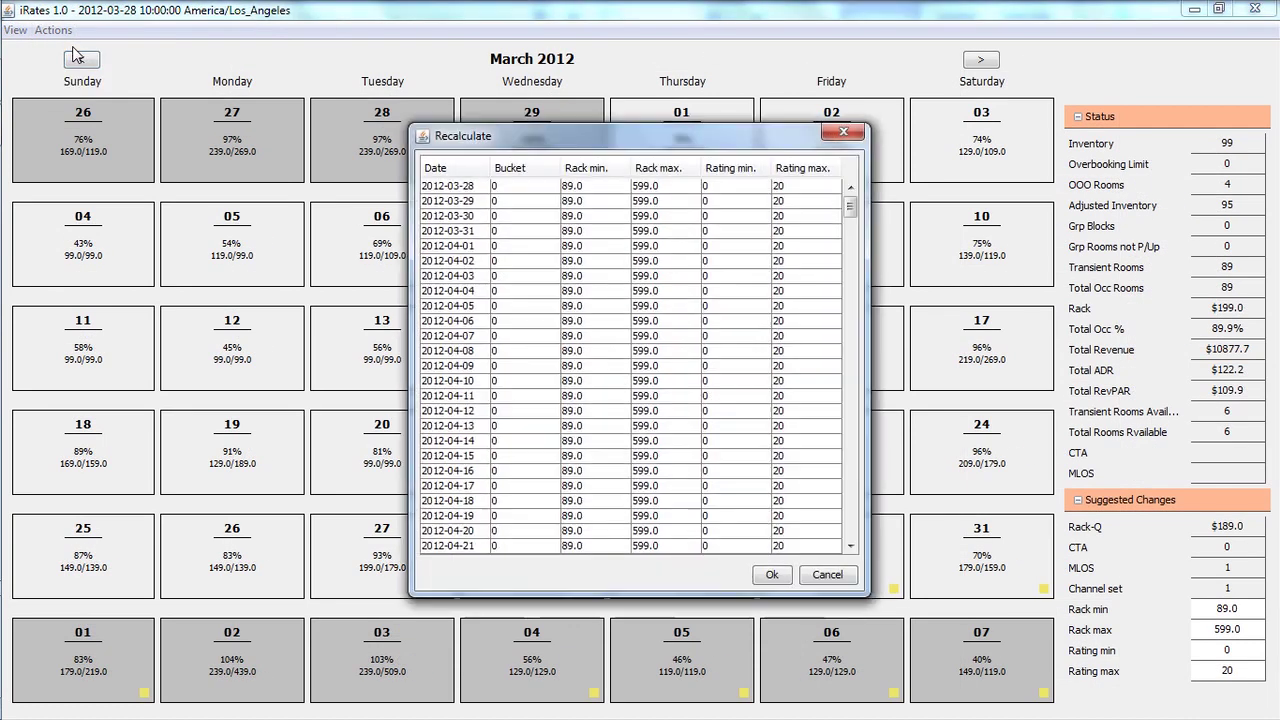
{"action": "left_click", "coordinate": [771, 575]}
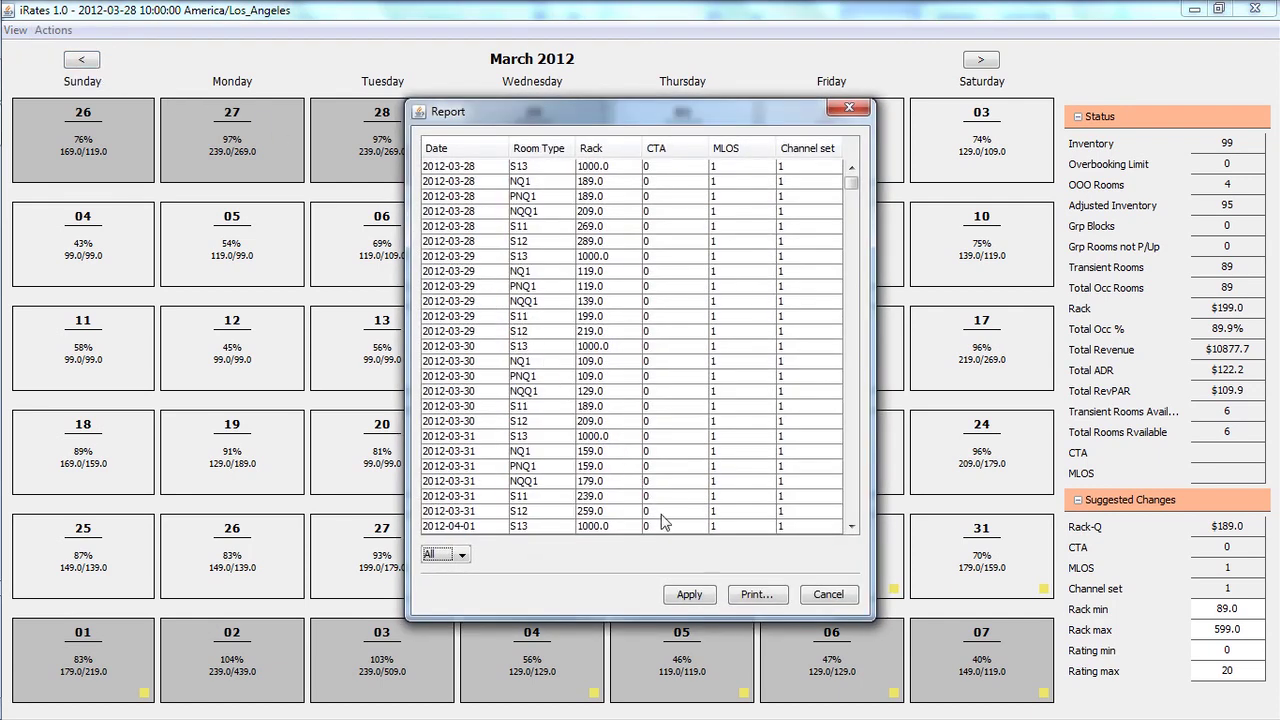
{"action": "left_click", "coordinate": [690, 594]}
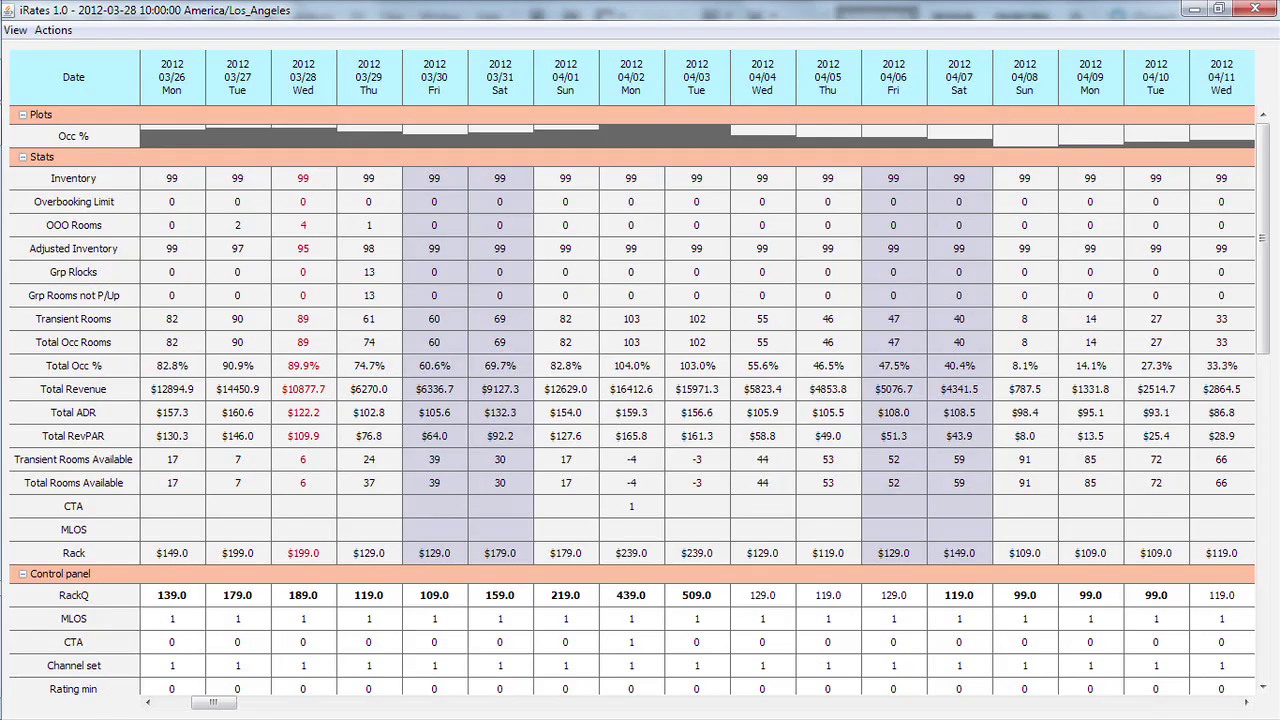
Step: Collapse the grid's Plots, Stats, Control panel, Final decision and Competitors sections
{"action": "left_click", "coordinate": [22, 115]}
{"action": "left_click", "coordinate": [22, 134]}
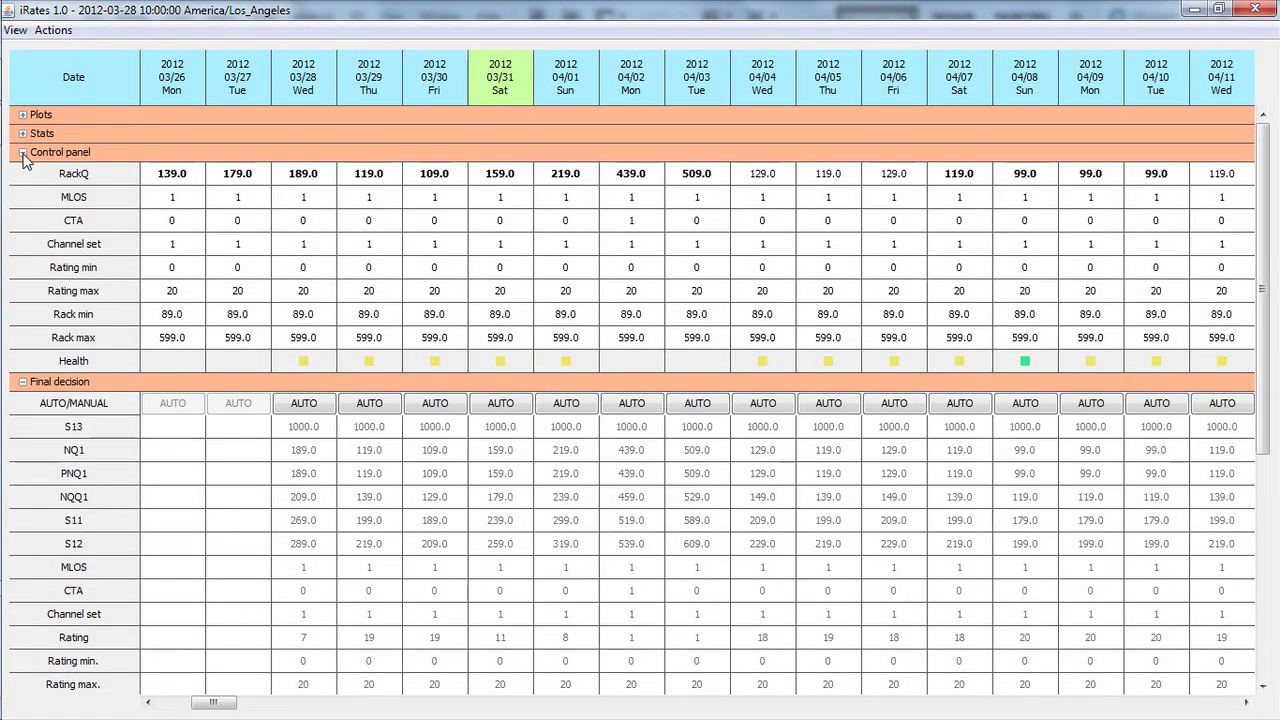
{"action": "left_click", "coordinate": [23, 153]}
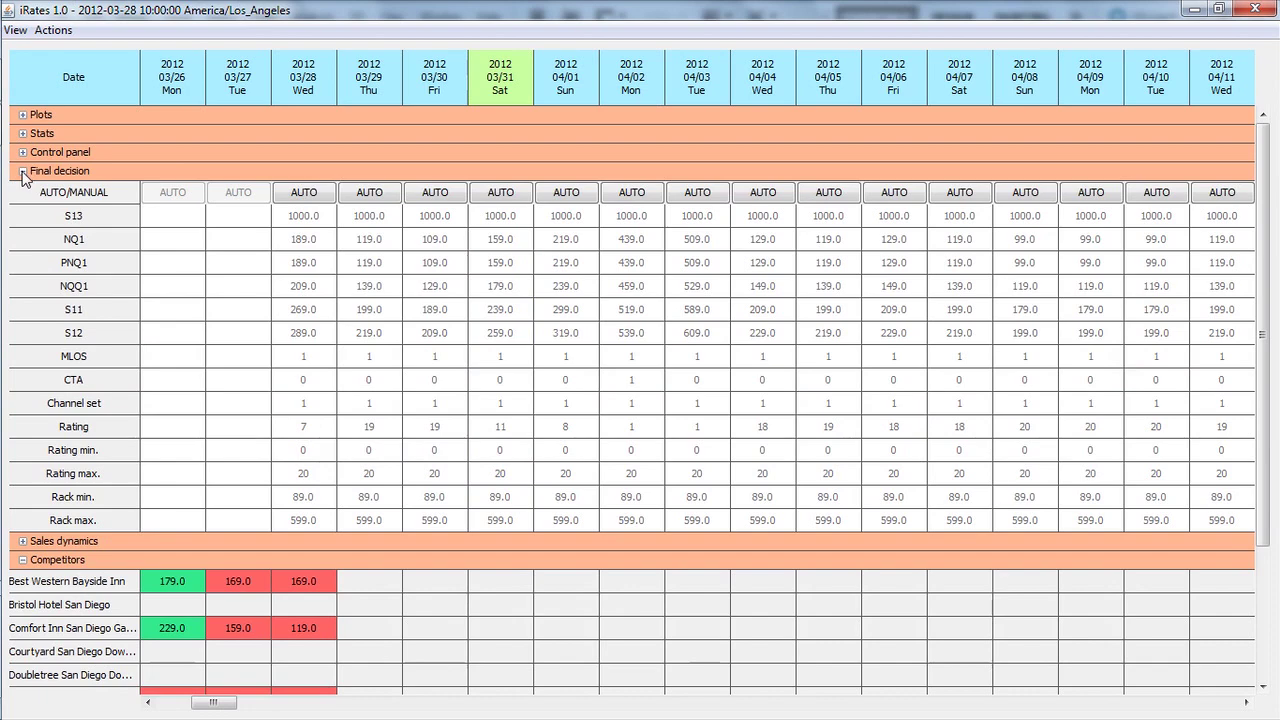
{"action": "left_click", "coordinate": [22, 171]}
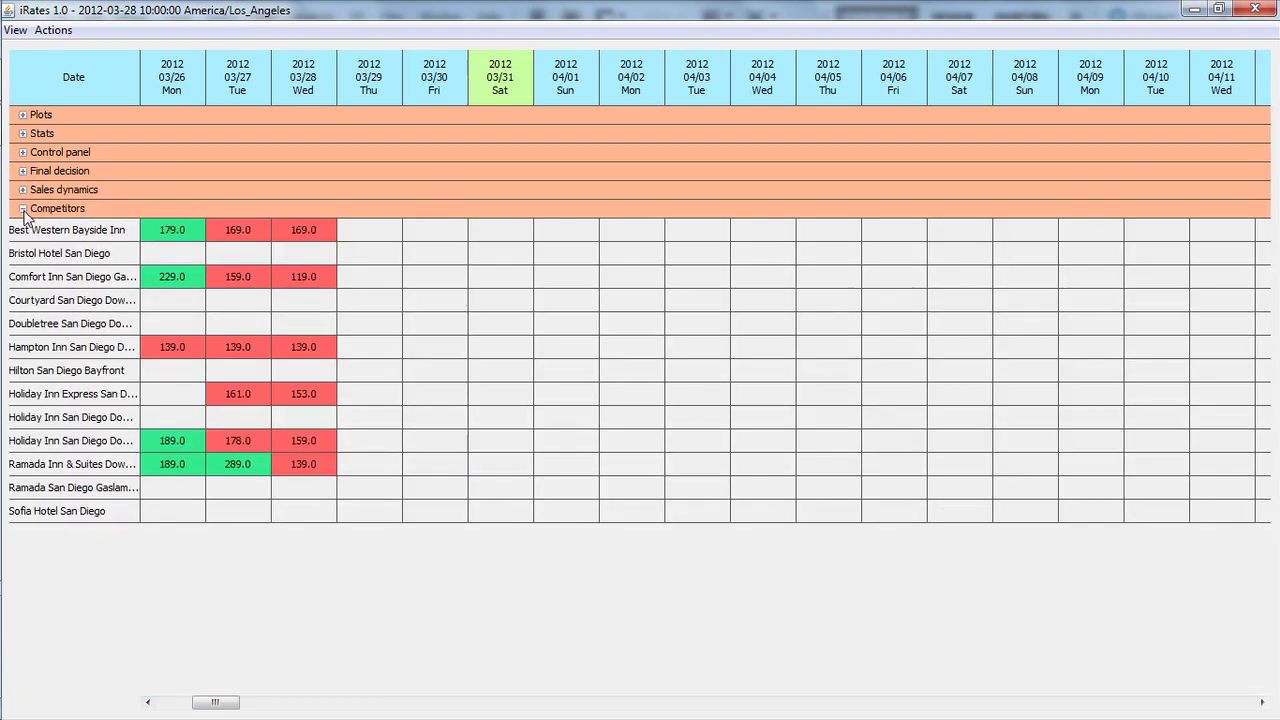
{"action": "left_click", "coordinate": [23, 209]}
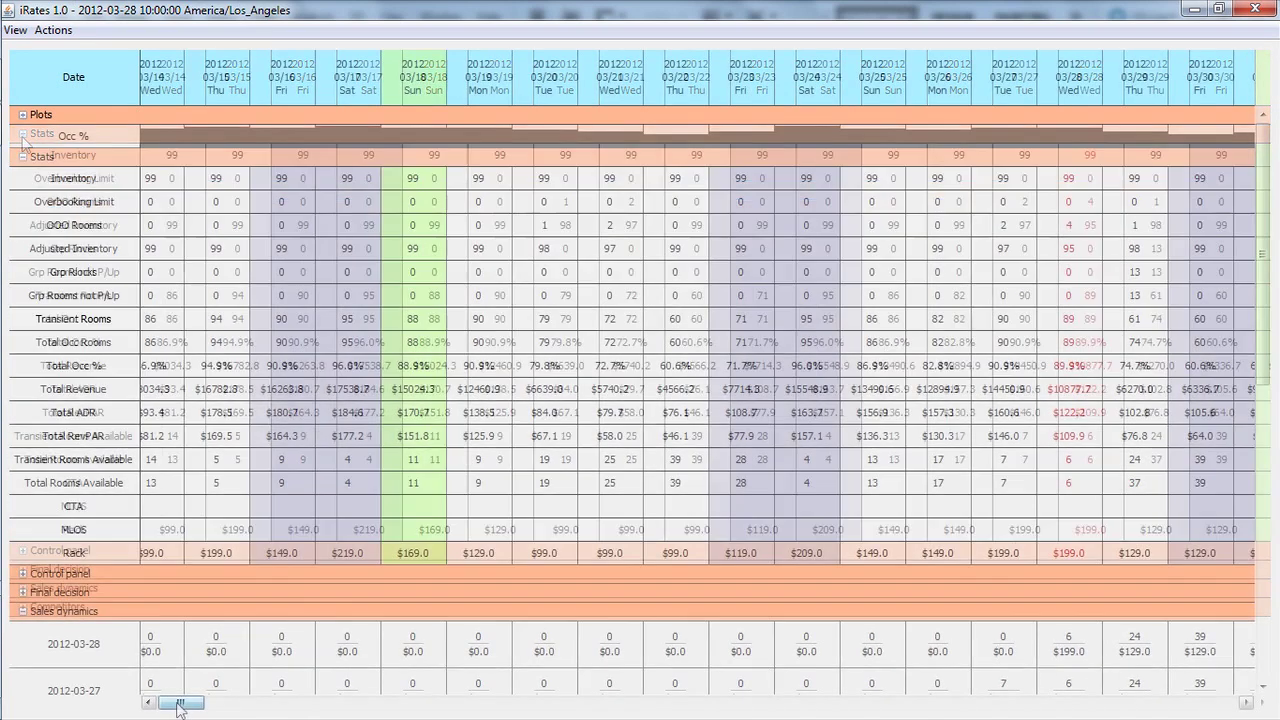
{"action": "left_click_drag", "start_coordinate": [172, 700], "coordinate": [255, 712]}
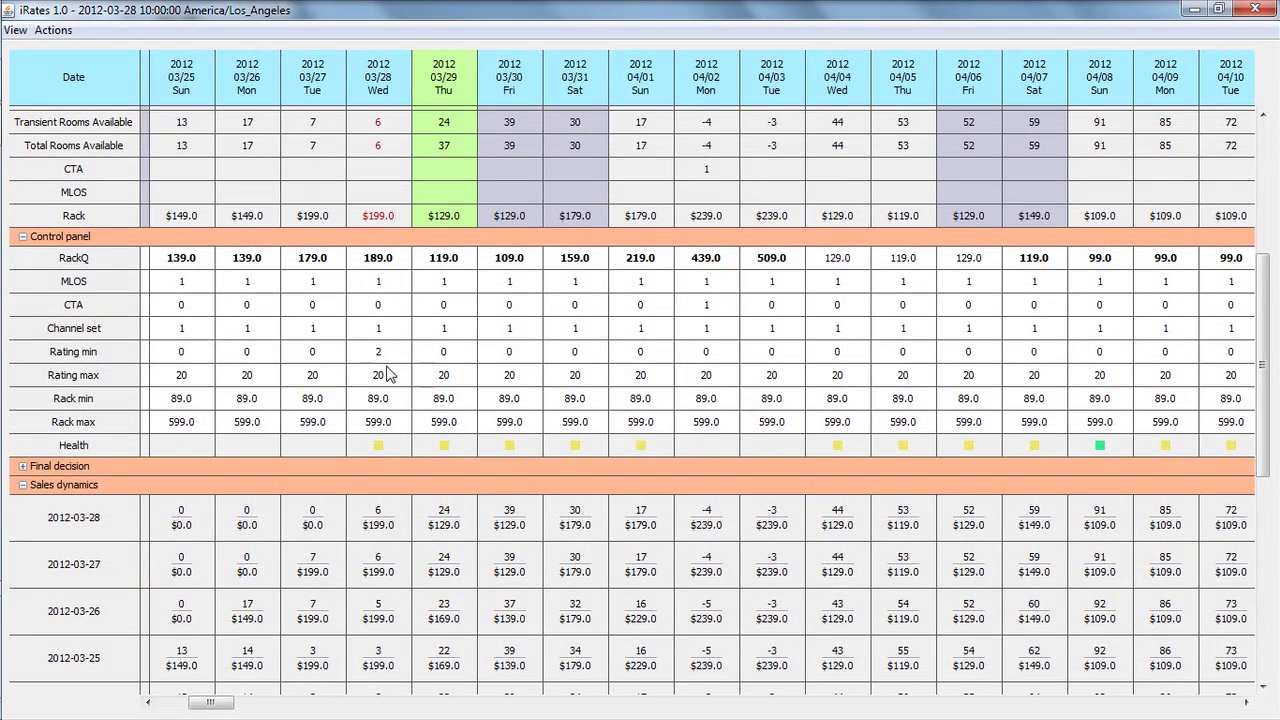
Step: Set March 28's Rating max to 10 and Rack min to 189.00 in the grid
{"action": "double_click", "coordinate": [388, 374]}
{"action": "key", "text": "Return"}
{"action": "double_click", "coordinate": [362, 400]}
{"action": "type", "text": "189.00"}
{"action": "key", "text": "Return"}
{"action": "double_click", "coordinate": [366, 422]}
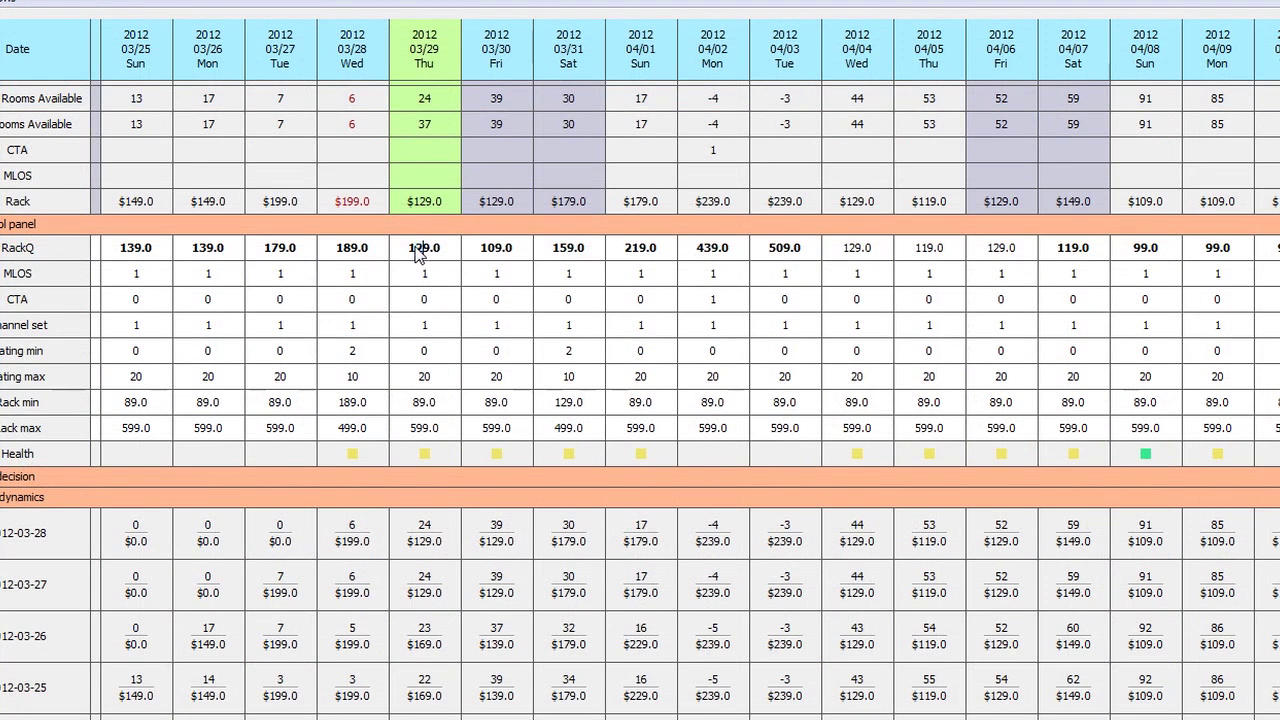
{"action": "double_click", "coordinate": [490, 250]}
{"action": "left_click_drag", "start_coordinate": [494, 252], "coordinate": [487, 250]}
Step: Review the pending price changes from the Actions menu and apply them
{"action": "left_click", "coordinate": [12, 0]}
{"action": "left_click", "coordinate": [36, 50]}
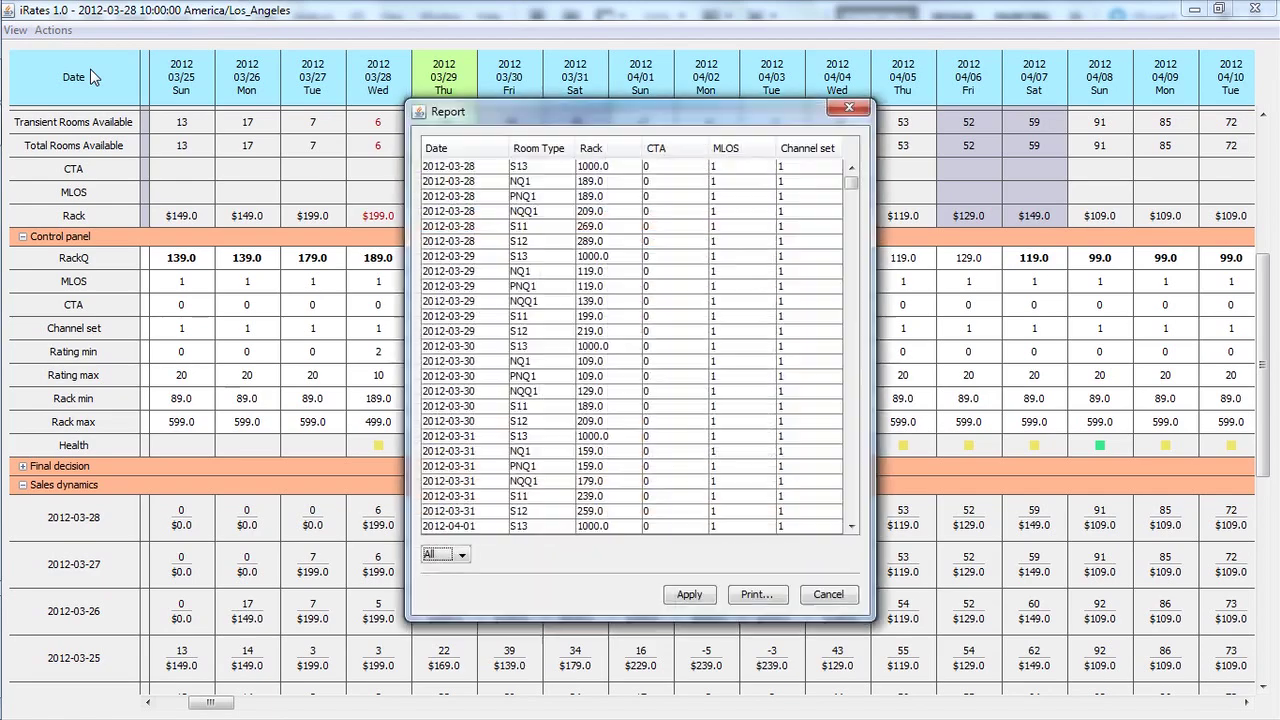
{"action": "left_click", "coordinate": [687, 595]}
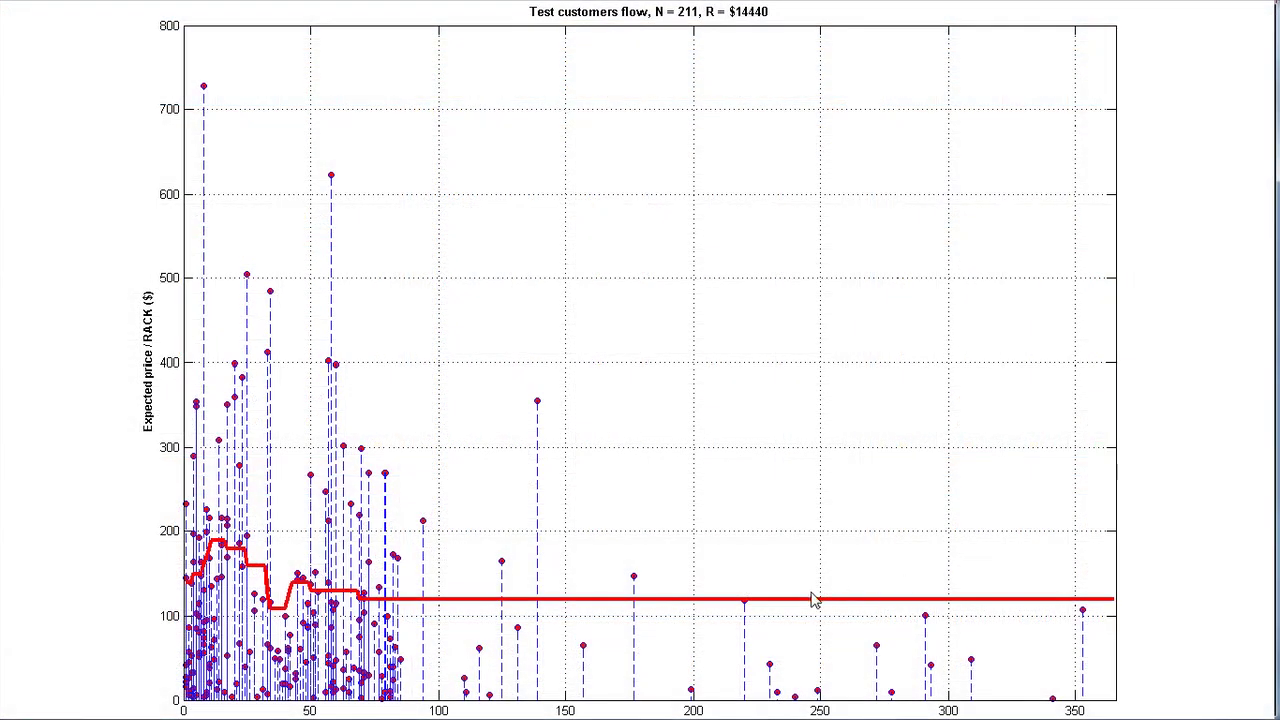